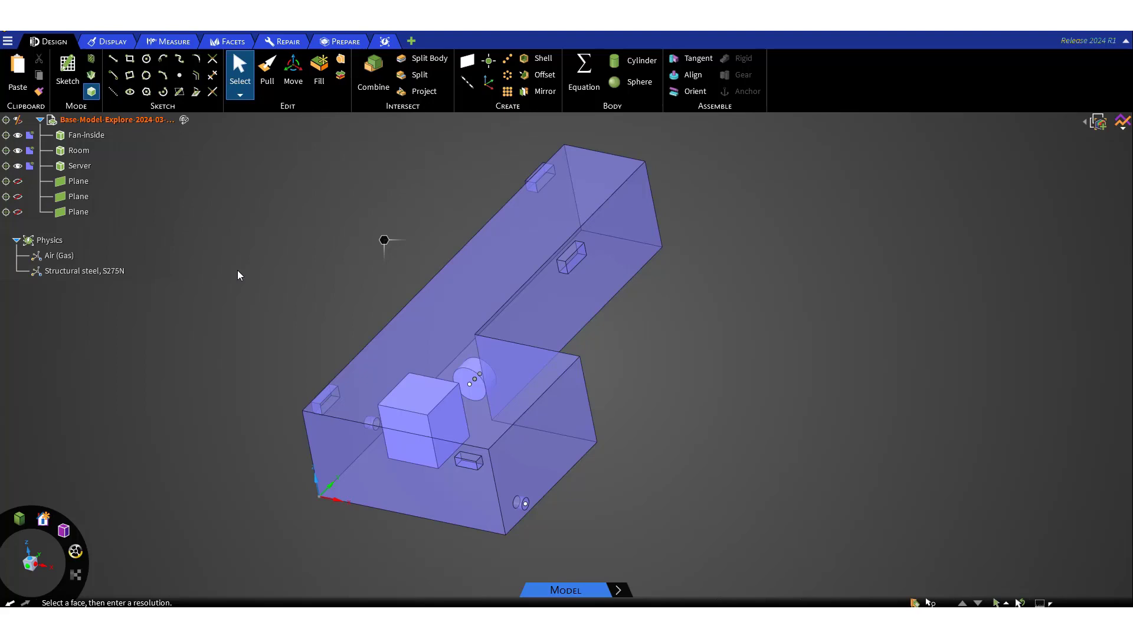
# Orbit the server-room model, then select the Room body and then the Server body
pyautogui.moveTo(241, 273)
pyautogui.mouseDown(button='middle')
pyautogui.moveTo(226, 203)
pyautogui.moveTo(261, 221)
pyautogui.mouseUp(button='middle')
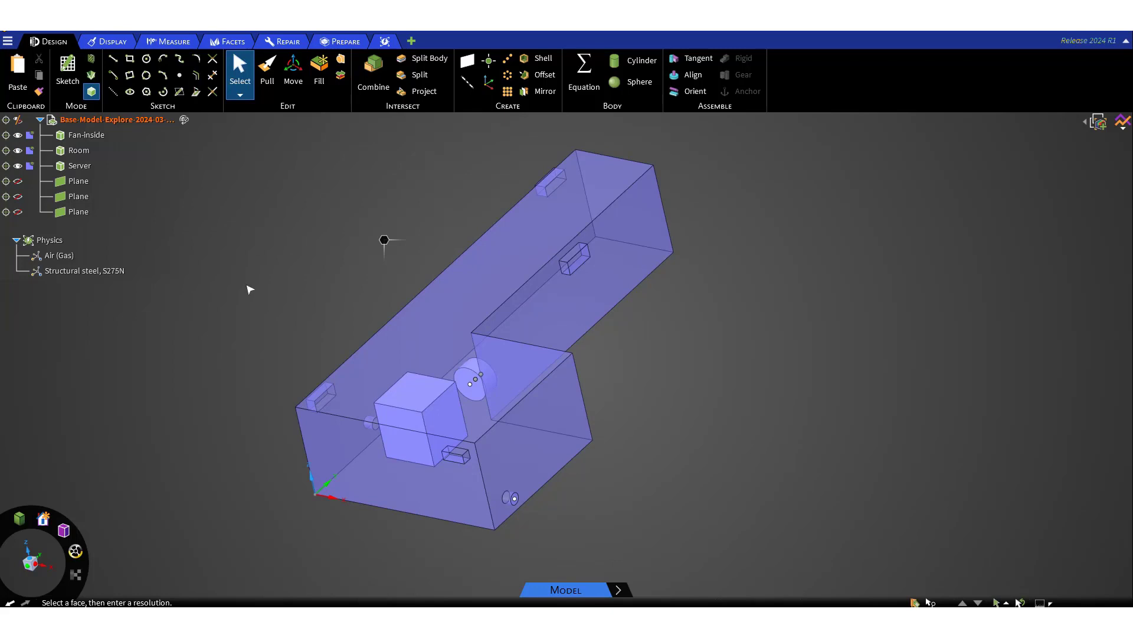
pyautogui.moveTo(246, 296)
pyautogui.mouseDown(button='middle')
pyautogui.moveTo(292, 270)
pyautogui.moveTo(267, 249)
pyautogui.moveTo(253, 271)
pyautogui.mouseUp(button='middle')
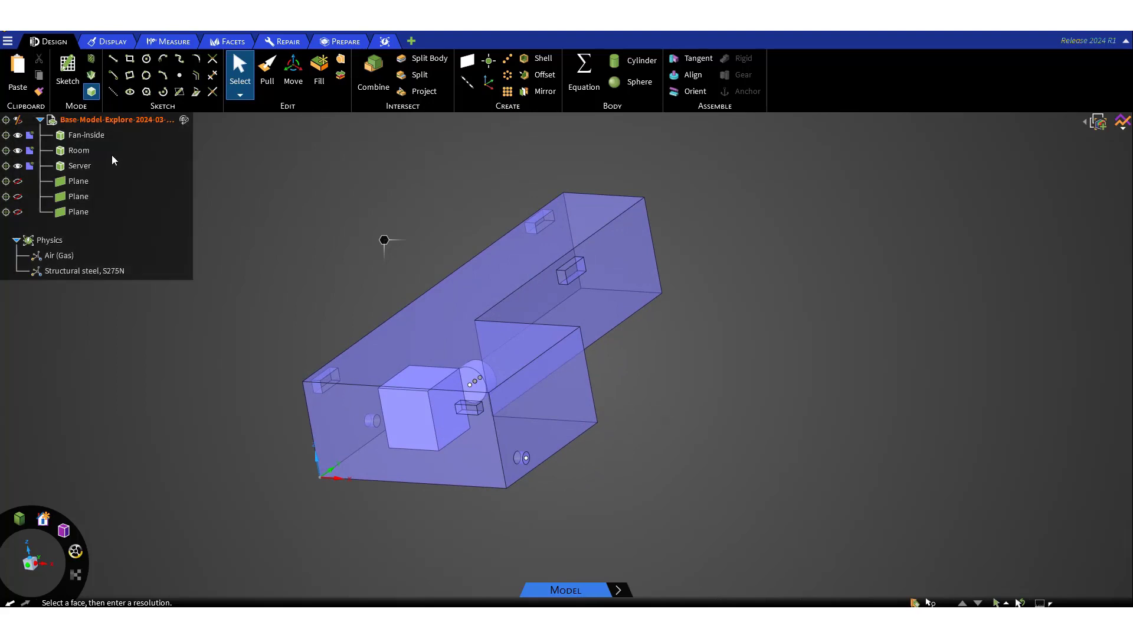
pyautogui.click(77, 151)
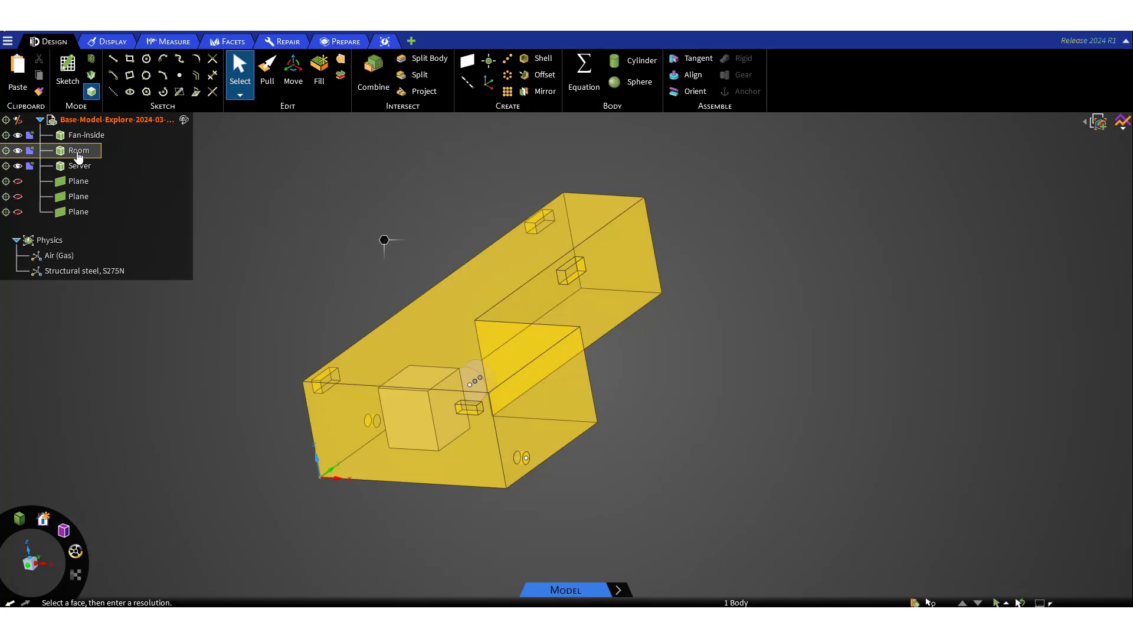
pyautogui.click(81, 168)
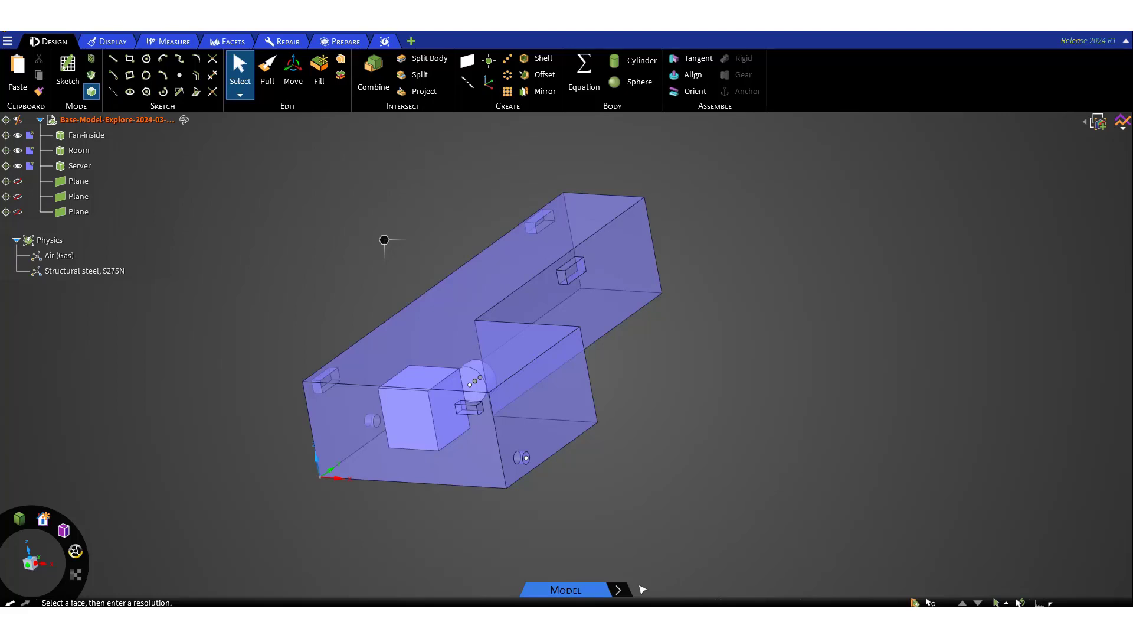
pyautogui.click(621, 592)
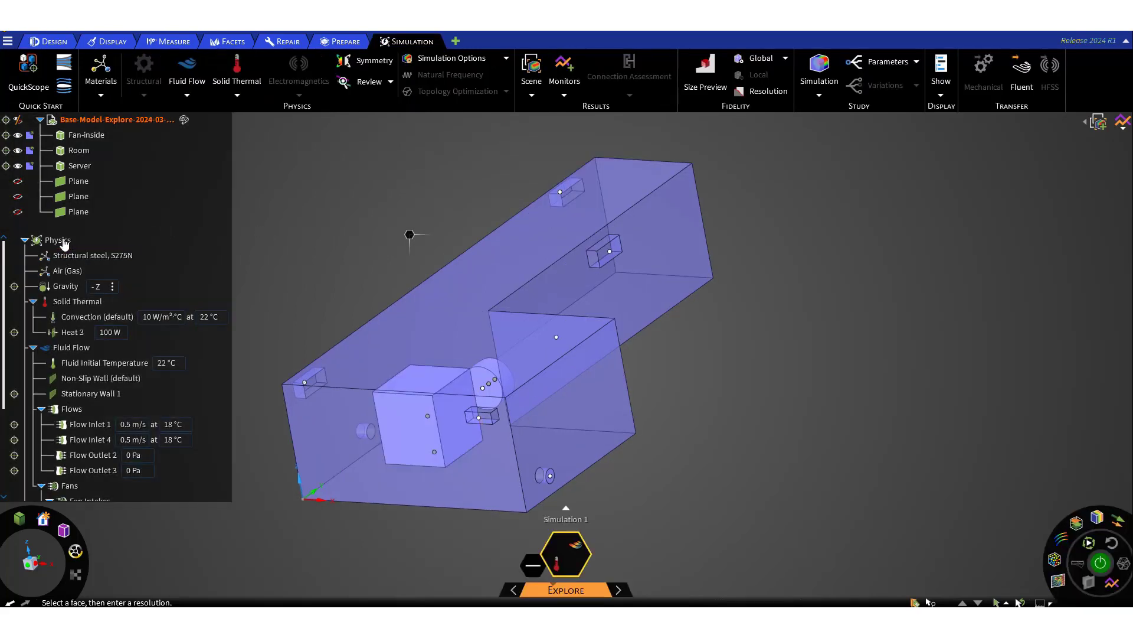
pyautogui.click(57, 270)
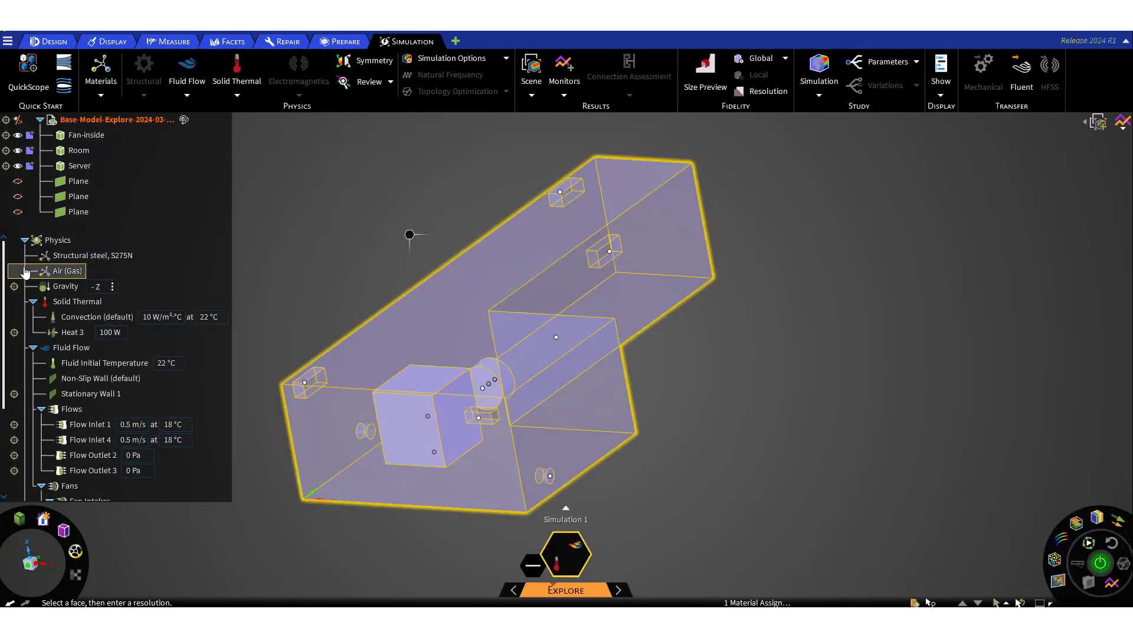
pyautogui.click(70, 258)
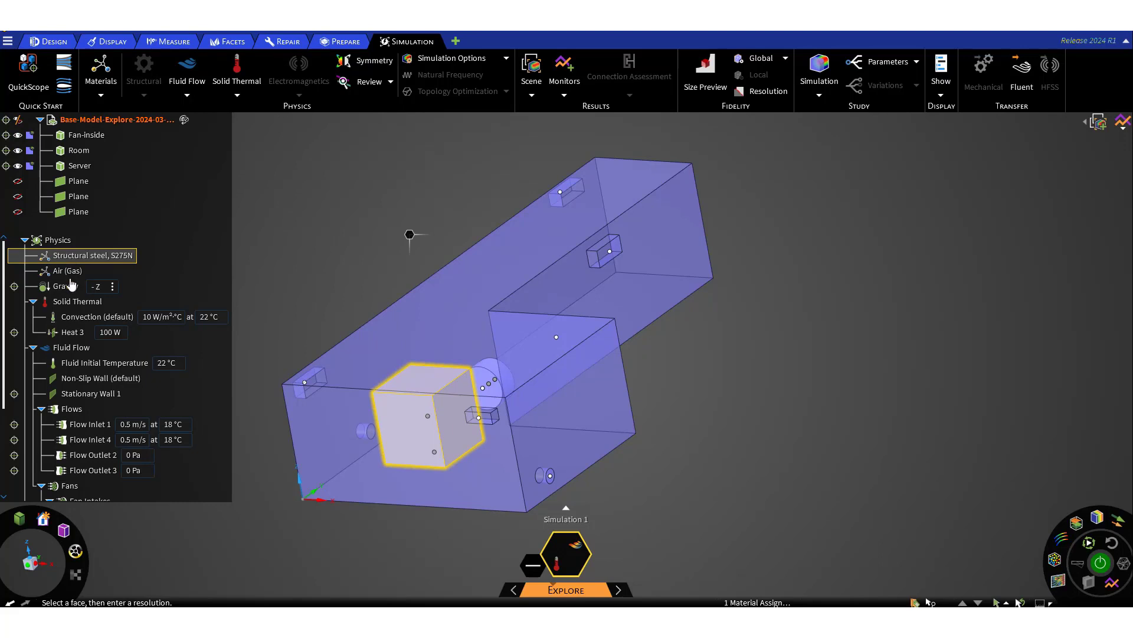
pyautogui.click(73, 301)
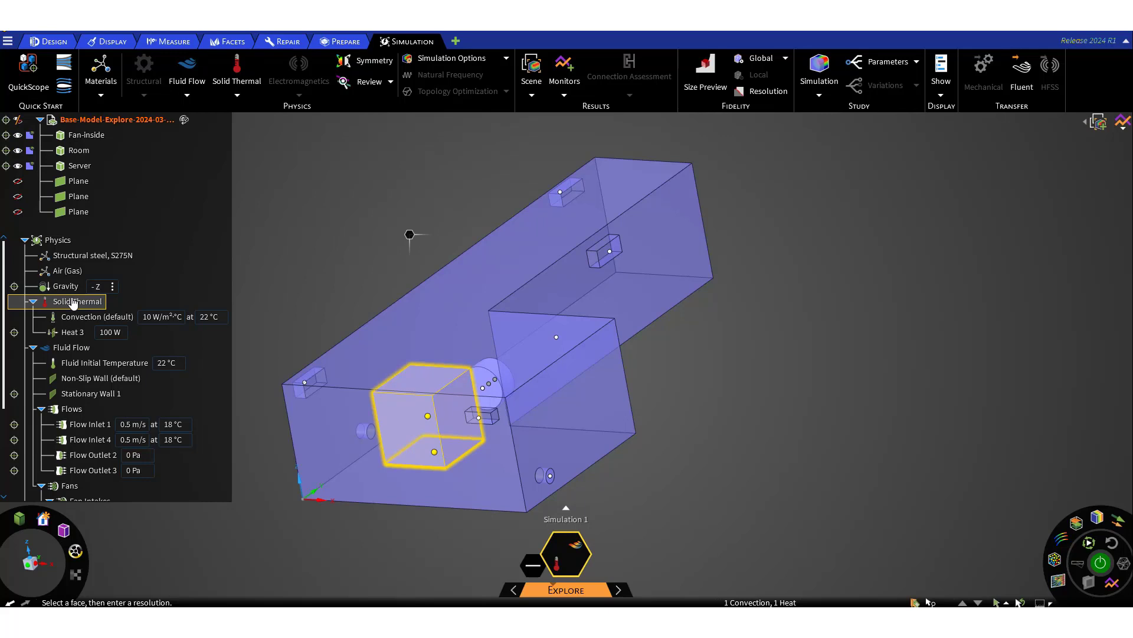
pyautogui.click(102, 332)
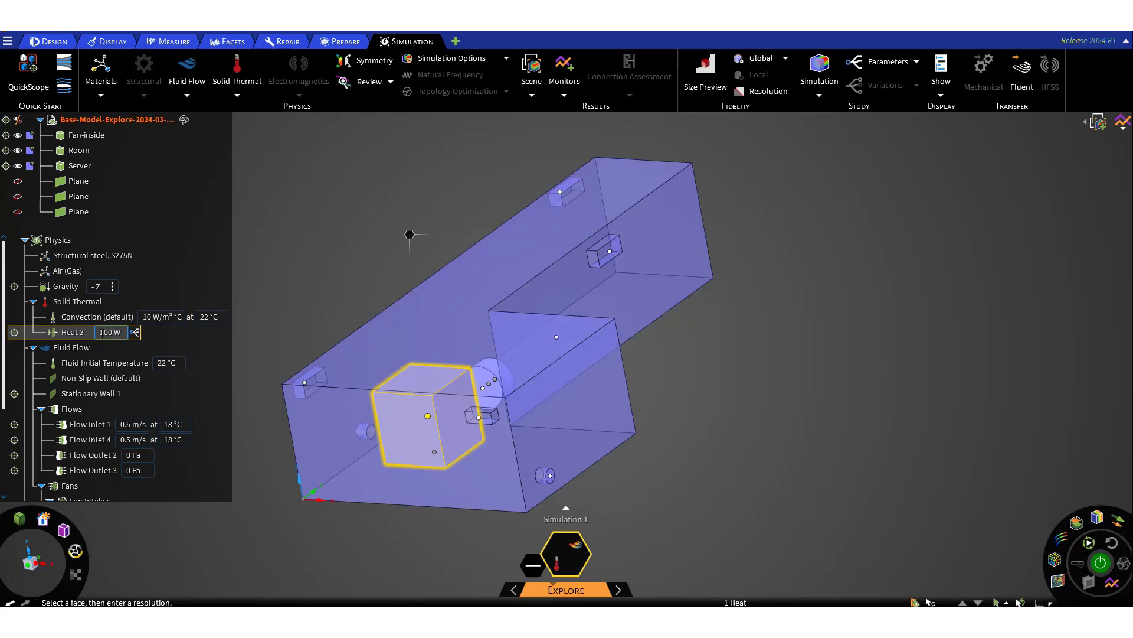
pyautogui.click(68, 349)
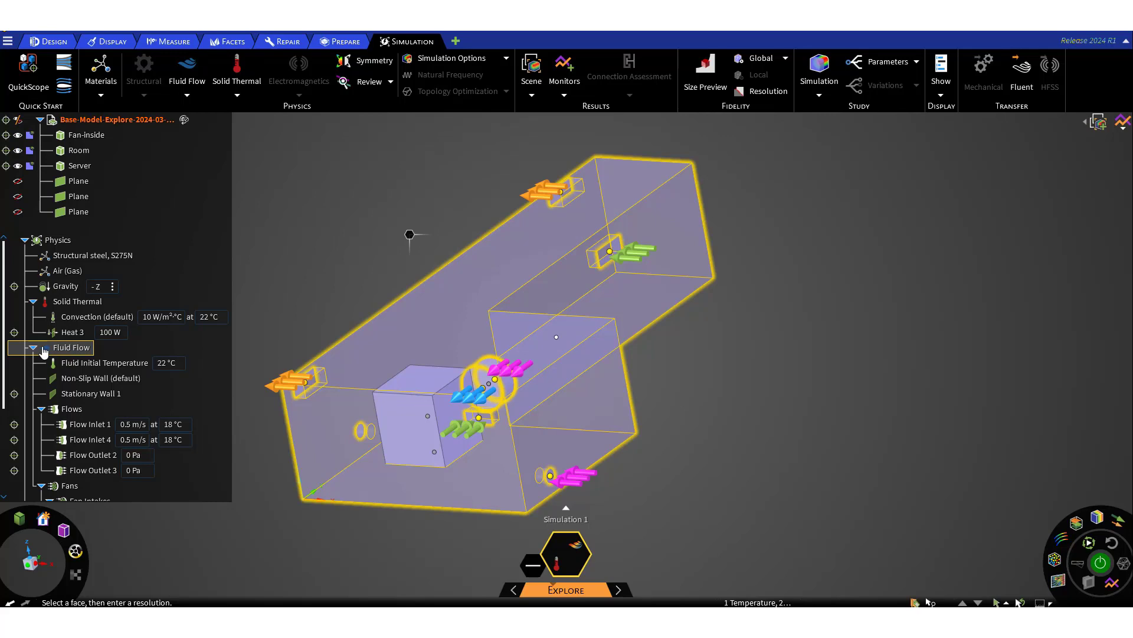
pyautogui.click(74, 414)
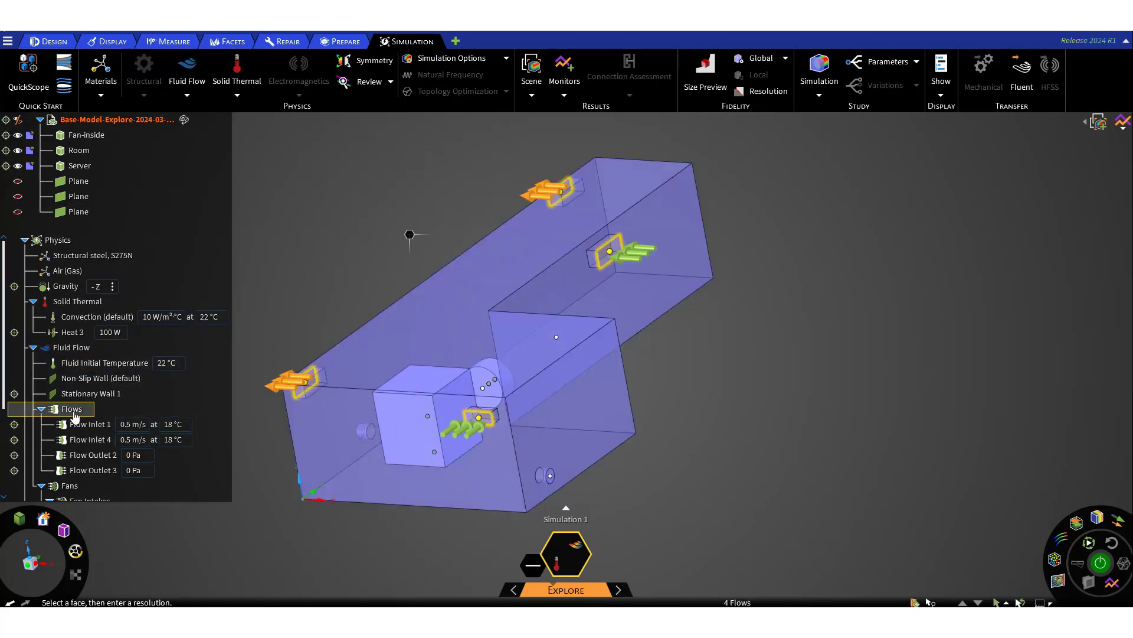
pyautogui.click(80, 425)
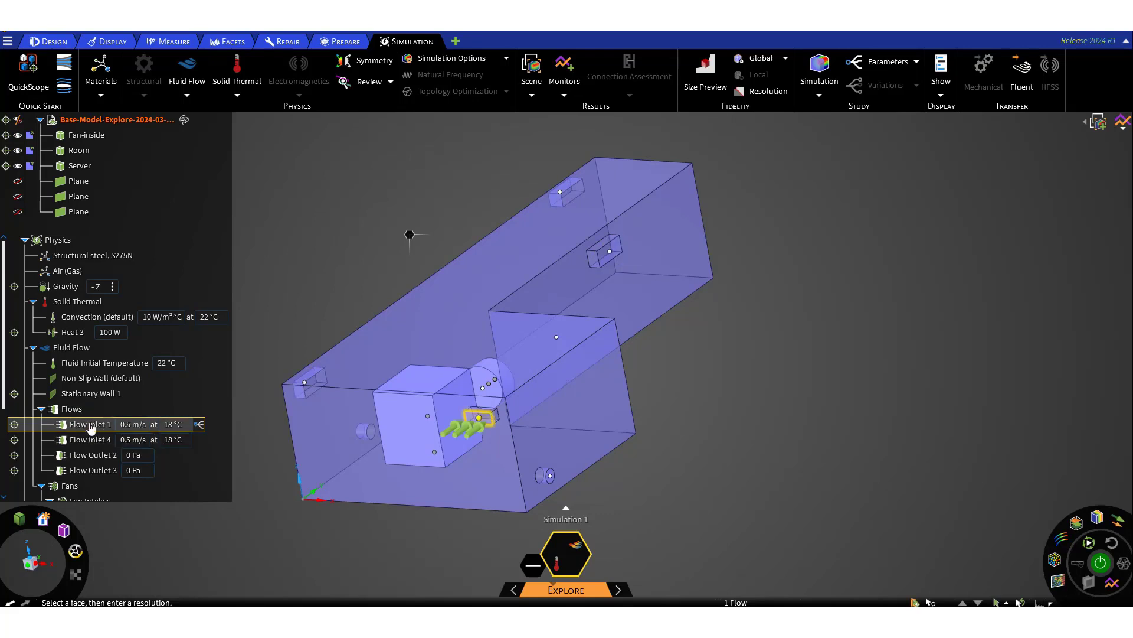
pyautogui.scroll(-1, 91, 428)
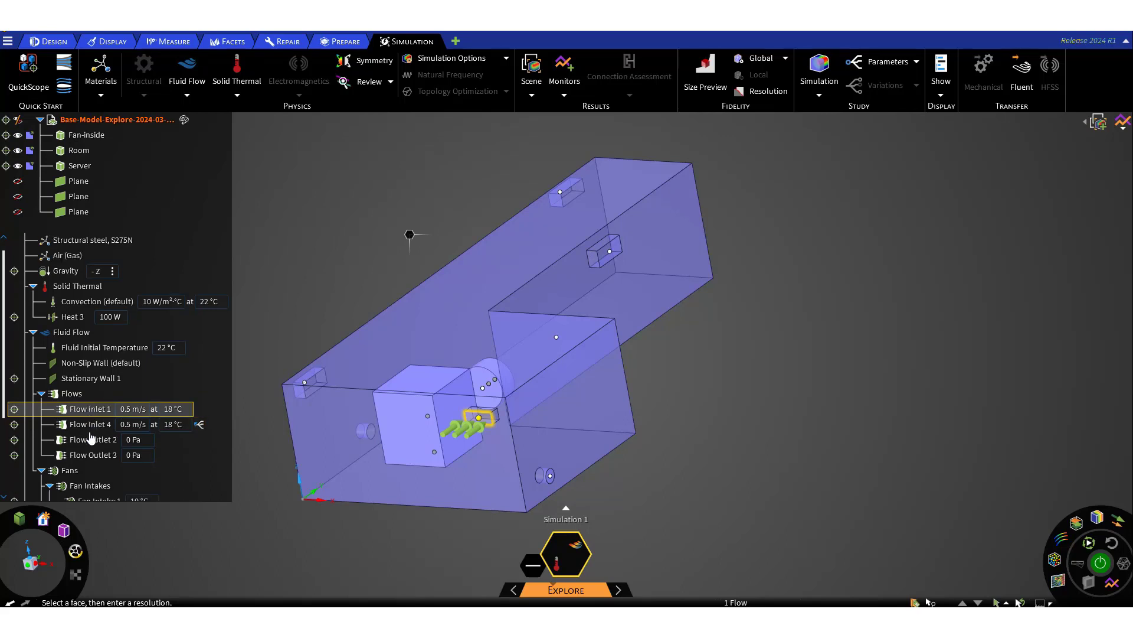
pyautogui.scroll(-2, 94, 422)
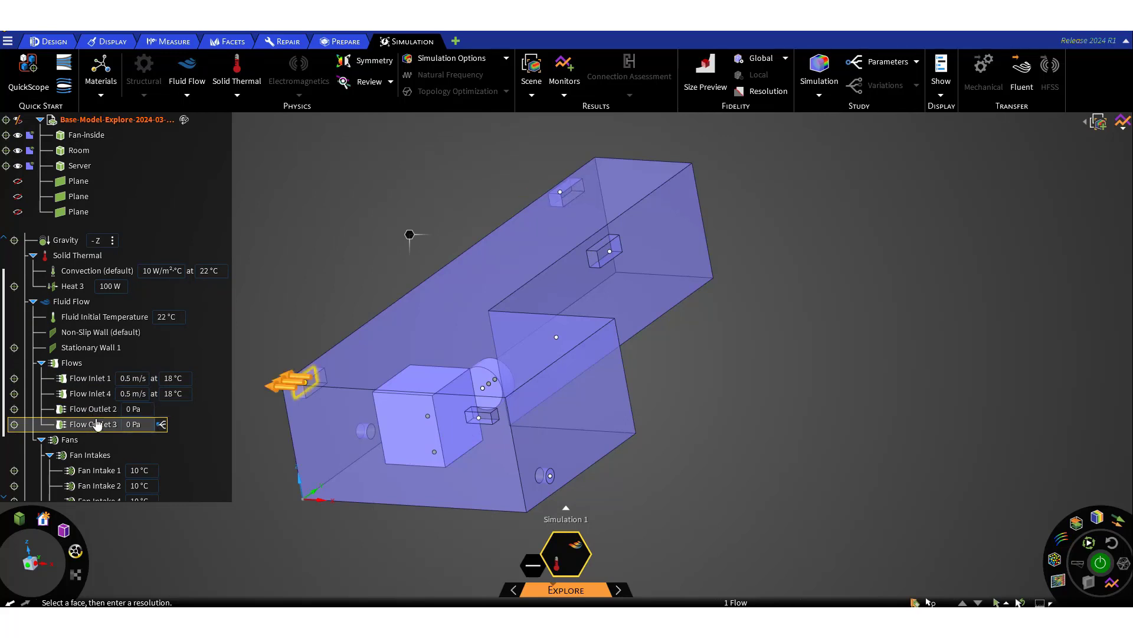
pyautogui.scroll(-5, 89, 413)
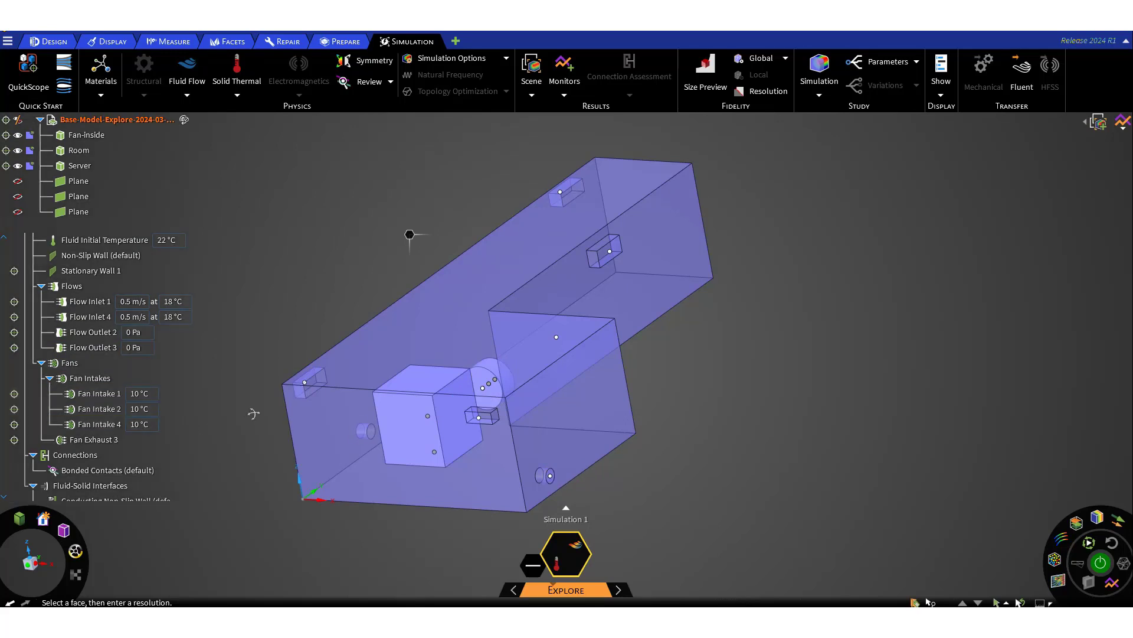
pyautogui.press('h')
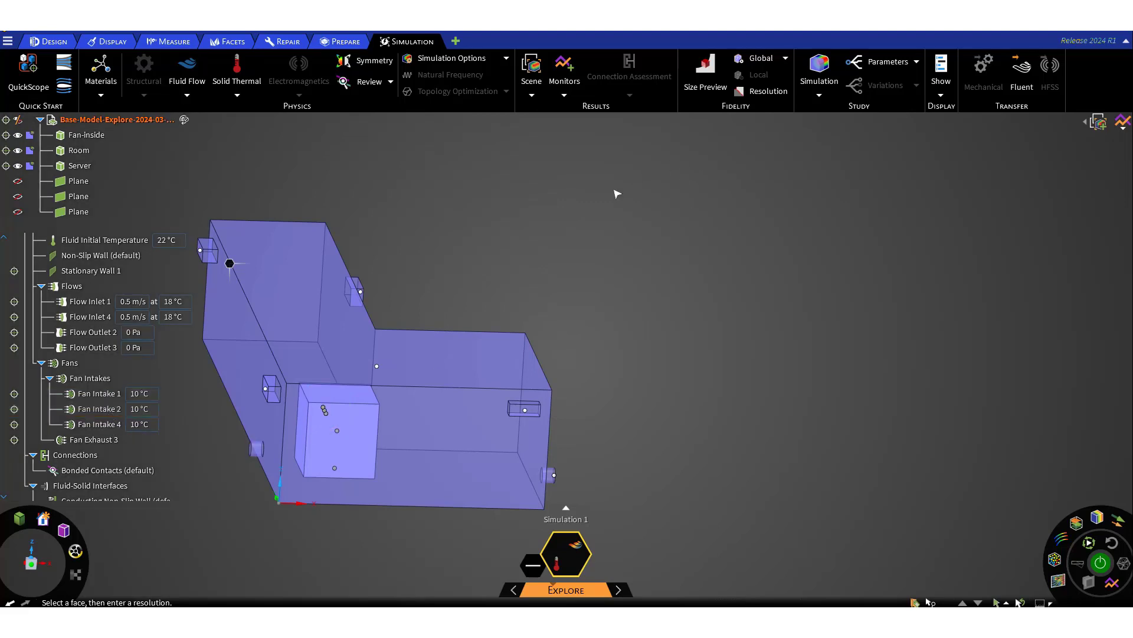
# Highlight Fan Exhaust 3, the Connections contacts and the server's fluid-solid interface
pyautogui.moveTo(615, 190)
pyautogui.mouseDown(button='middle')
pyautogui.moveTo(556, 283)
pyautogui.moveTo(693, 177)
pyautogui.moveTo(618, 178)
pyautogui.mouseUp(button='middle')
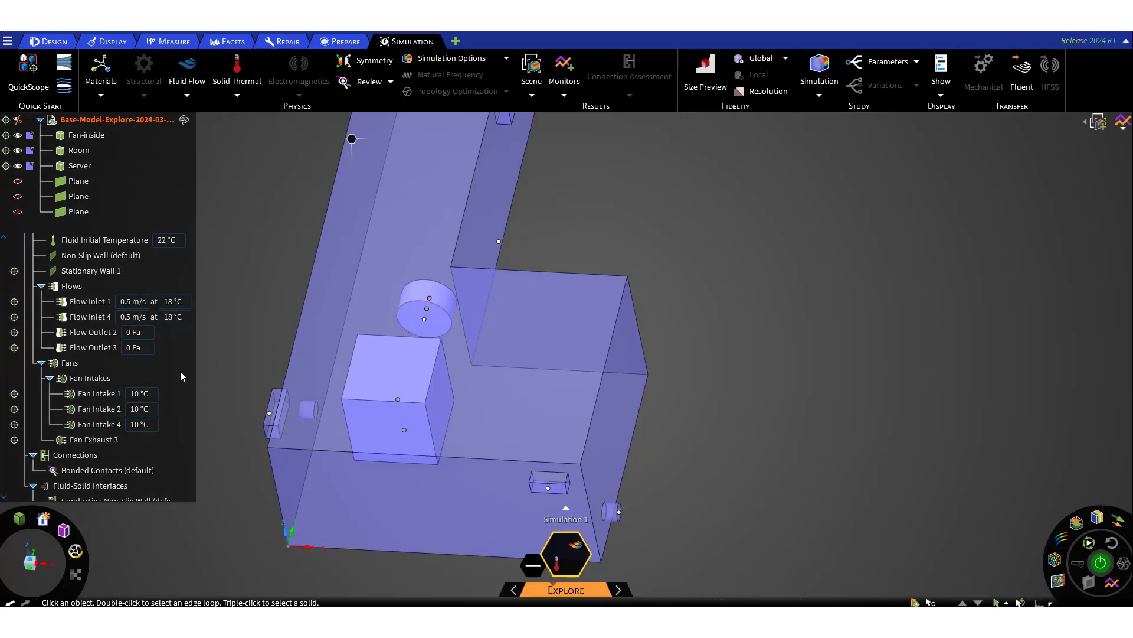
pyautogui.scroll(-1, 180, 378)
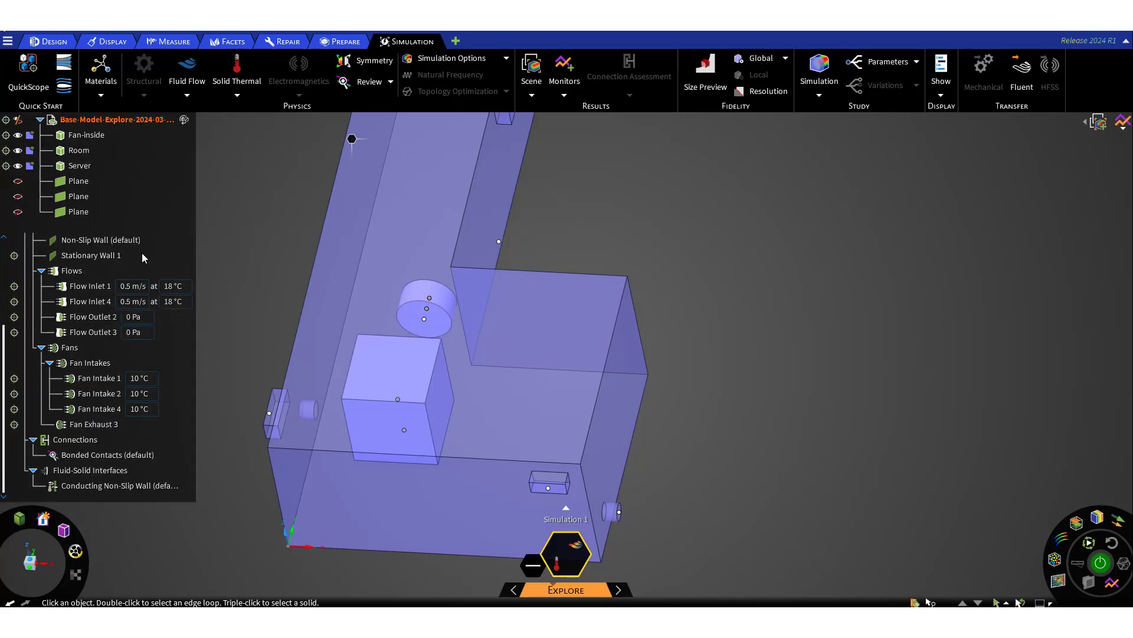
pyautogui.click(112, 427)
pyautogui.click(86, 442)
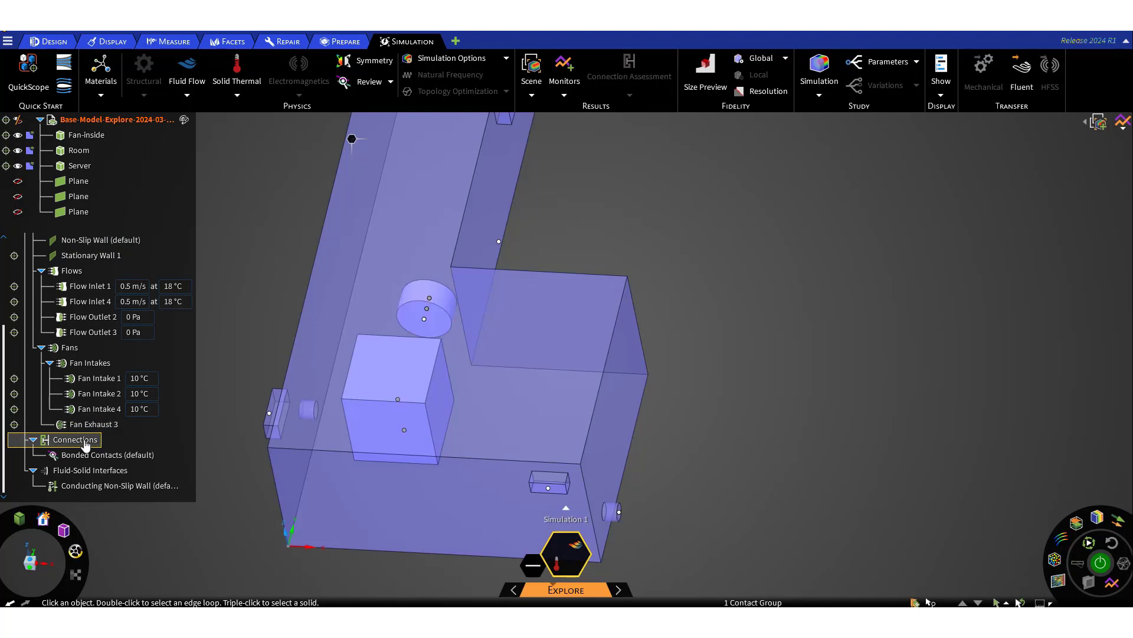
pyautogui.click(104, 473)
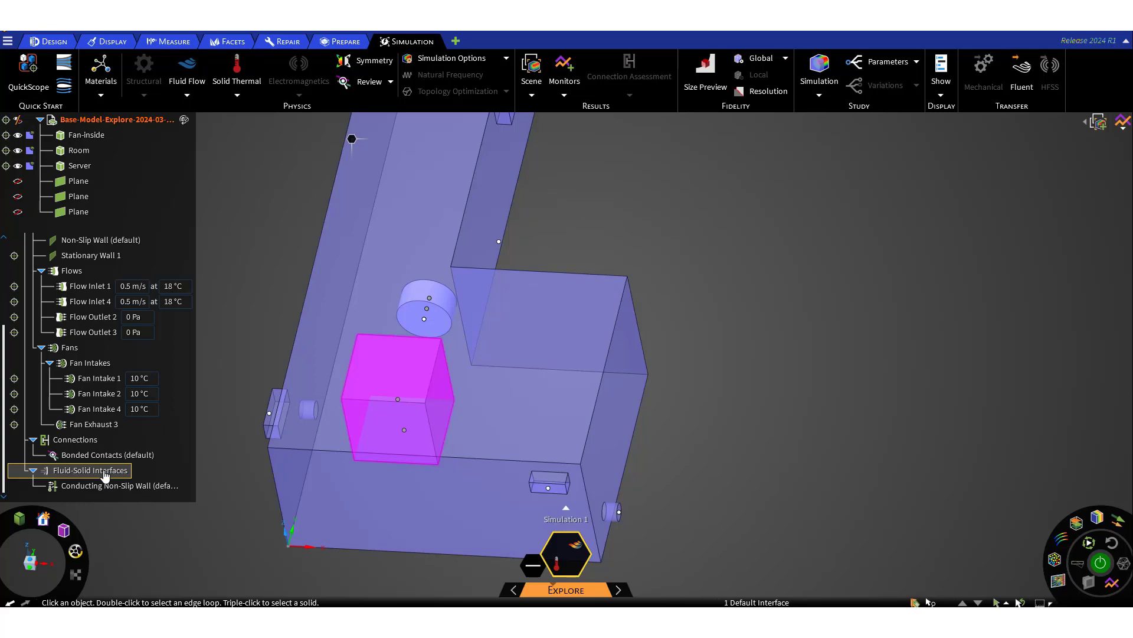
pyautogui.press('h')
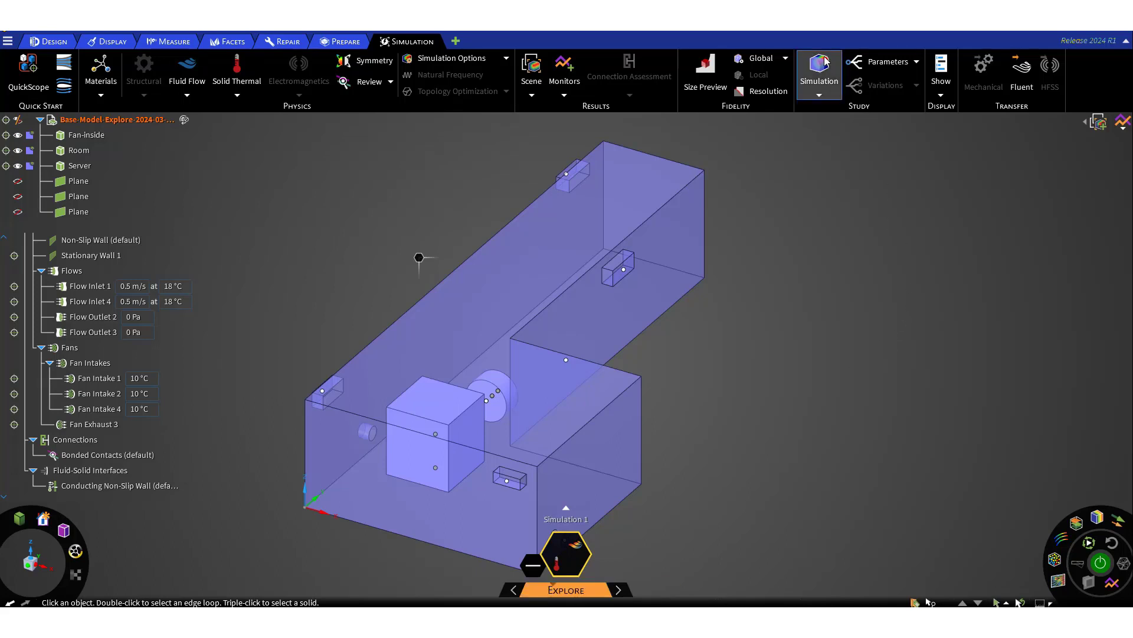
pyautogui.click(784, 59)
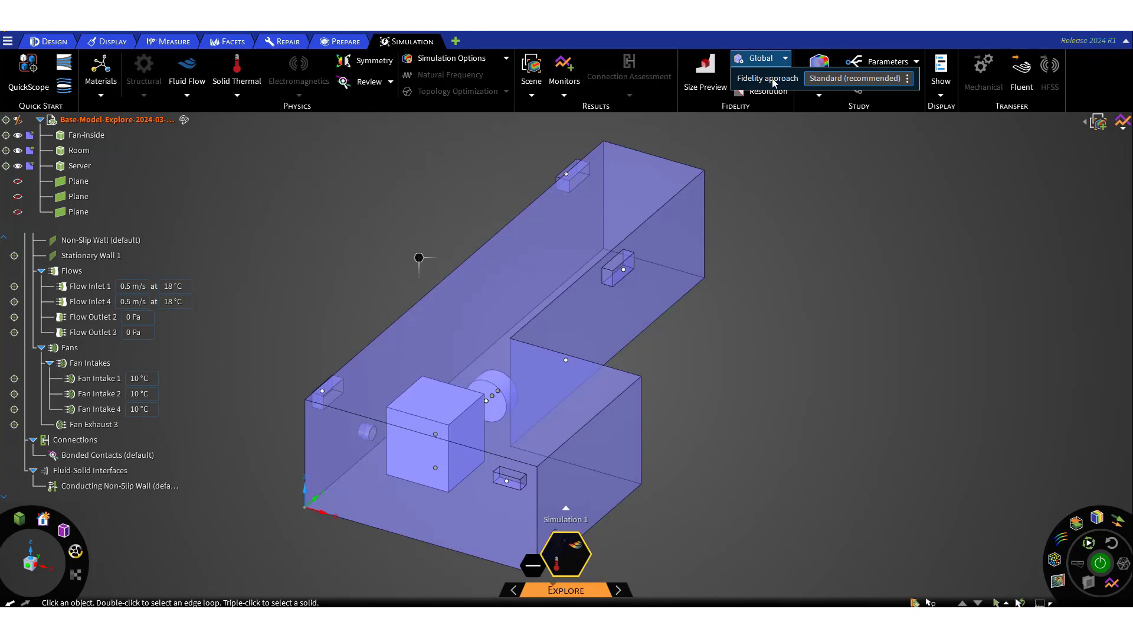
pyautogui.click(908, 81)
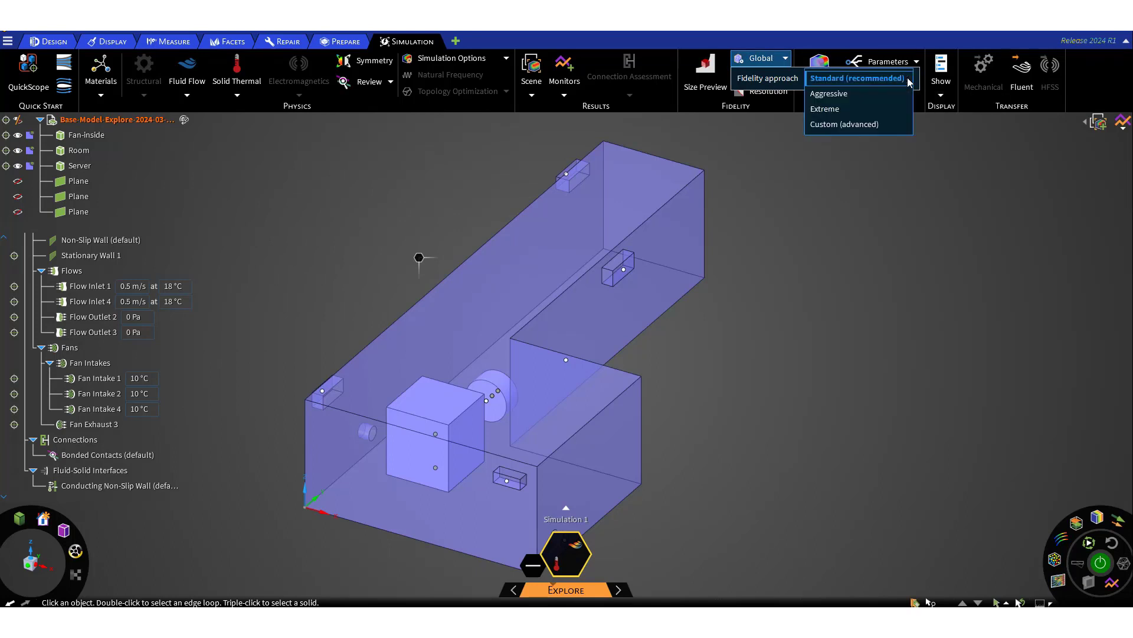
pyautogui.click(856, 123)
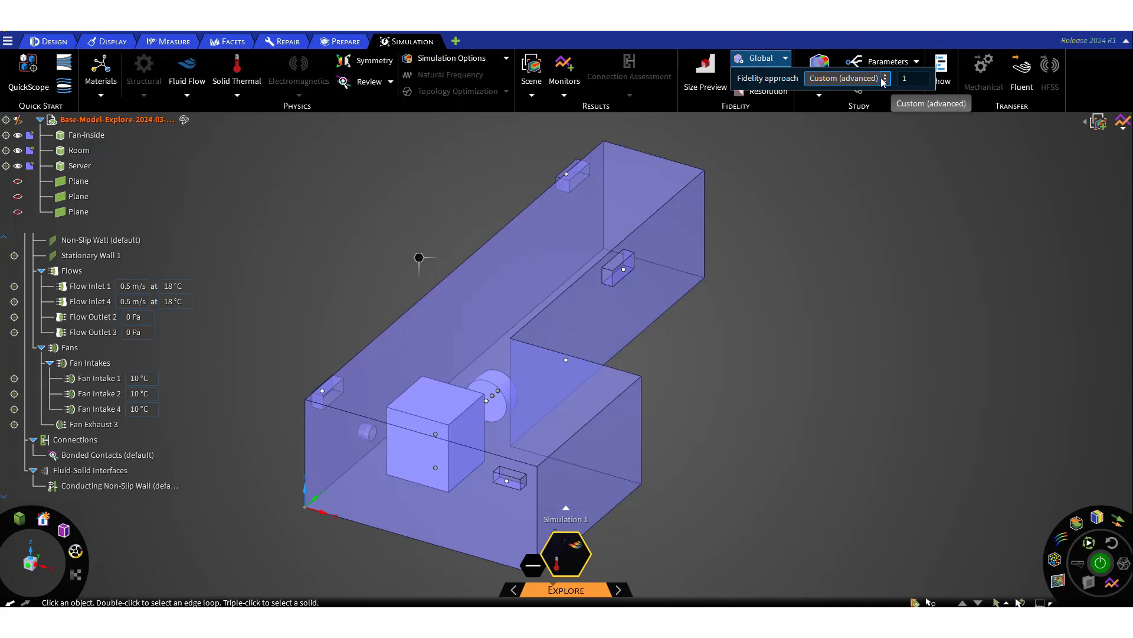
pyautogui.doubleClick(908, 79)
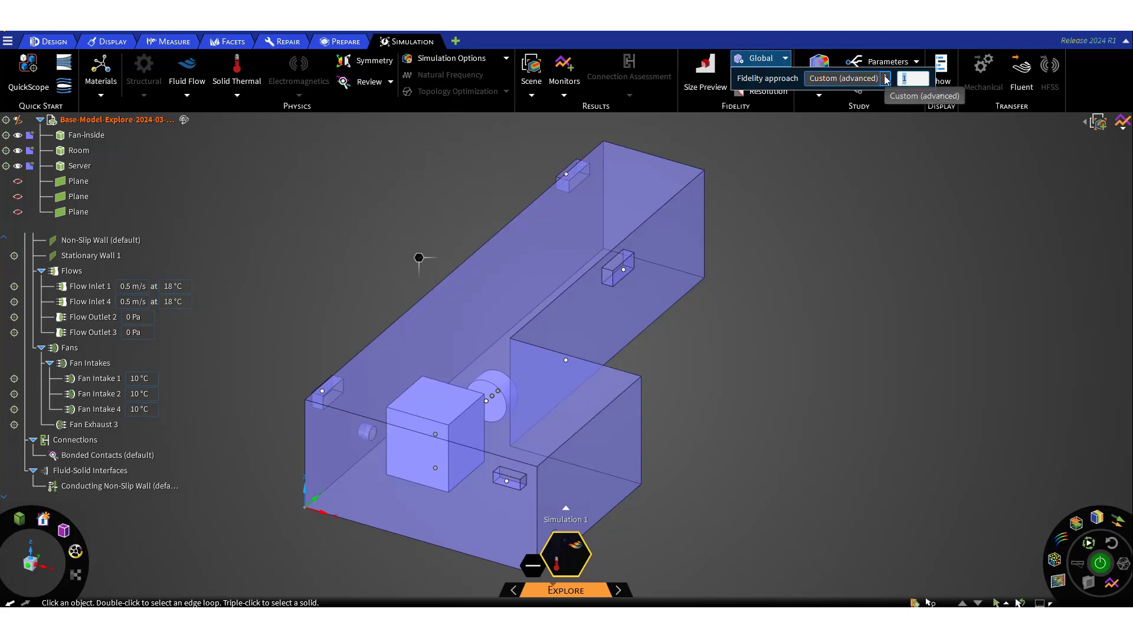
pyautogui.click(883, 79)
pyautogui.click(865, 32)
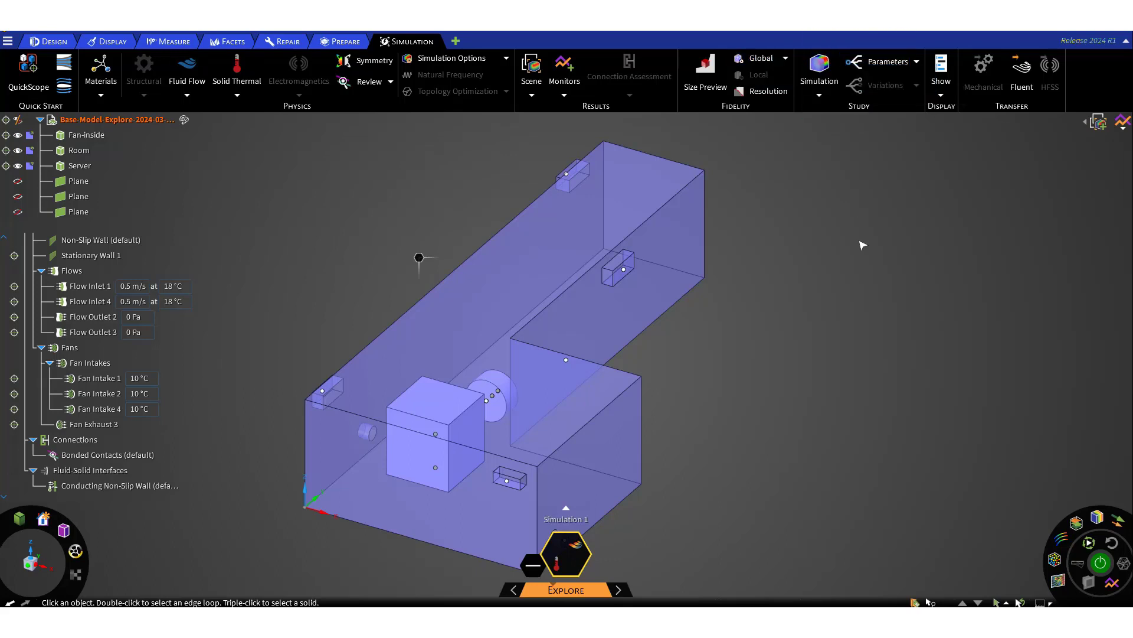
pyautogui.scroll(-1, 833, 224)
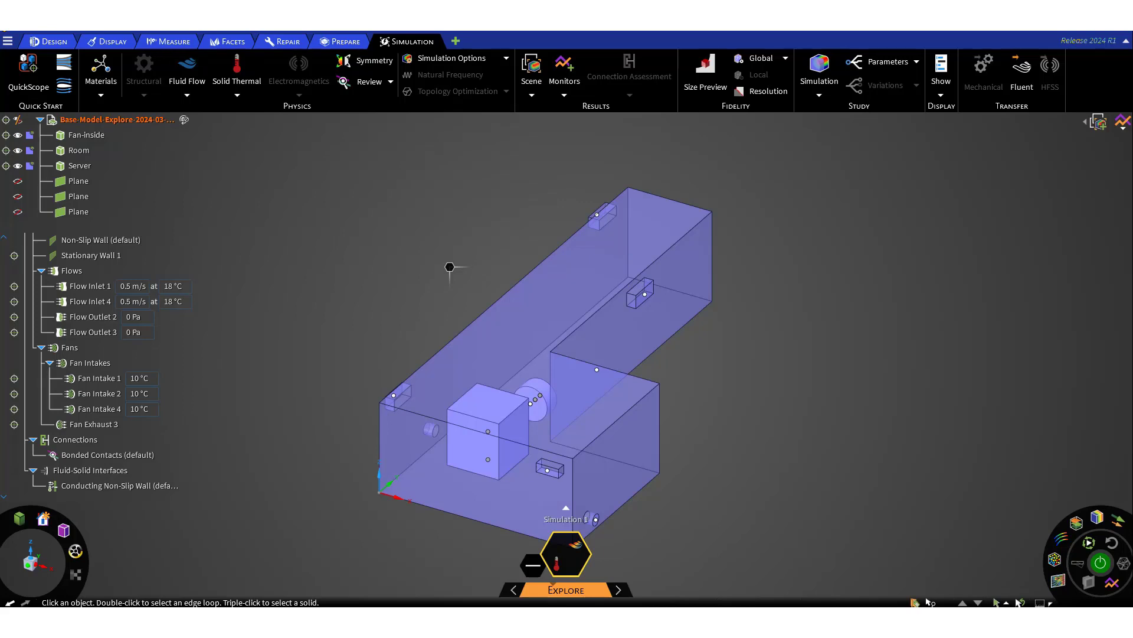
# Enable the Advanced beta option 'Local Fidelity for fluid simulations in Explore', then close Settings
pyautogui.click(7, 42)
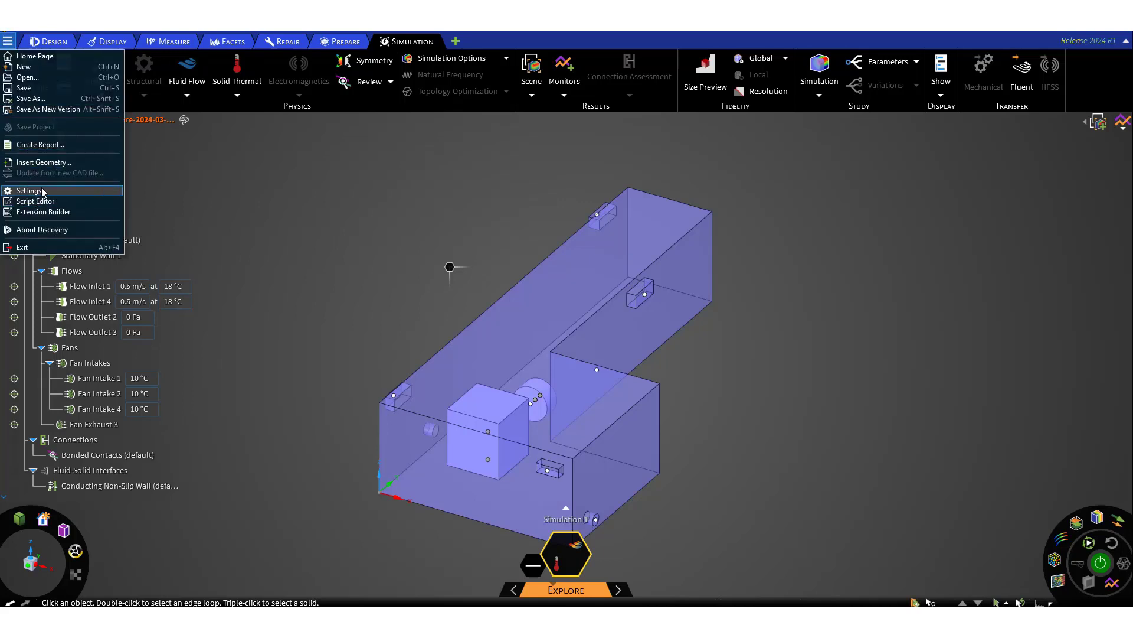
pyautogui.click(43, 191)
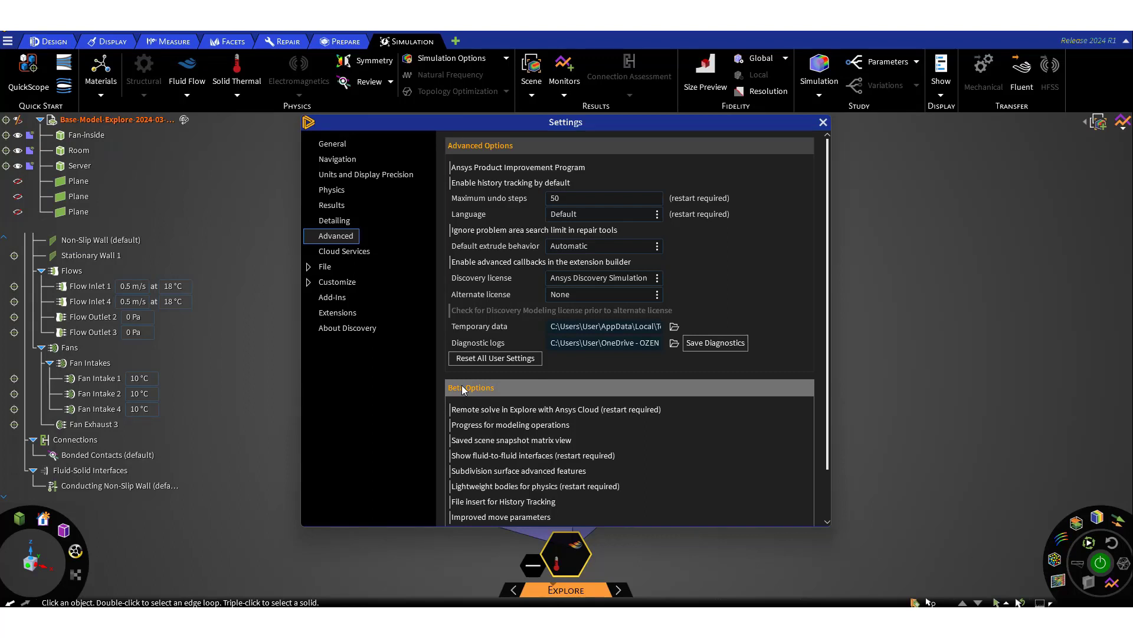
pyautogui.scroll(-2, 615, 473)
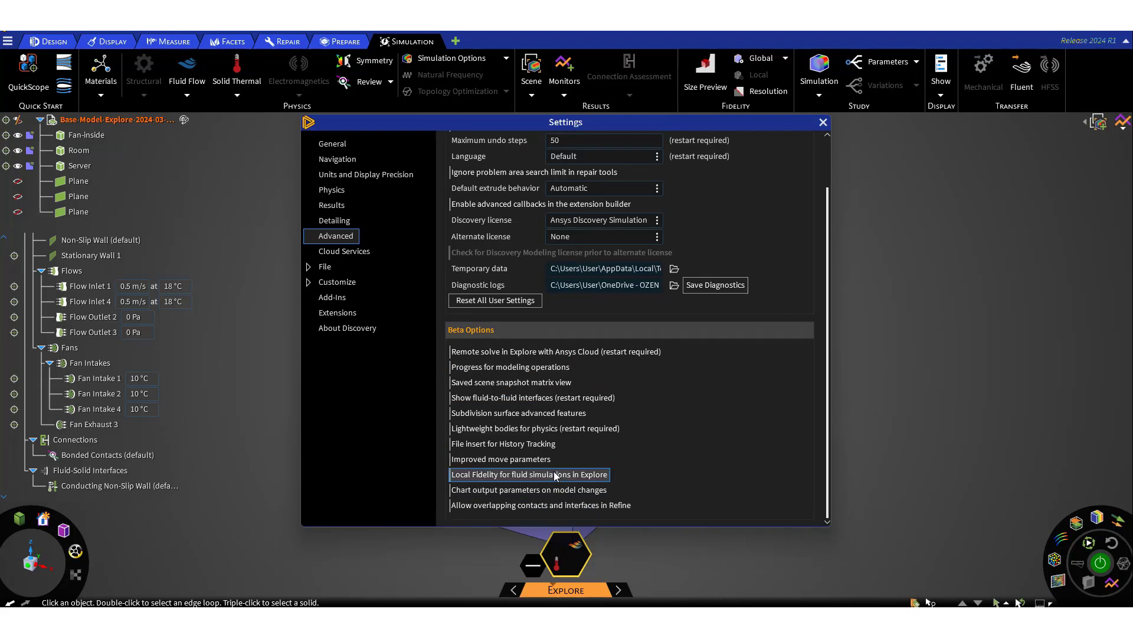
pyautogui.click(557, 475)
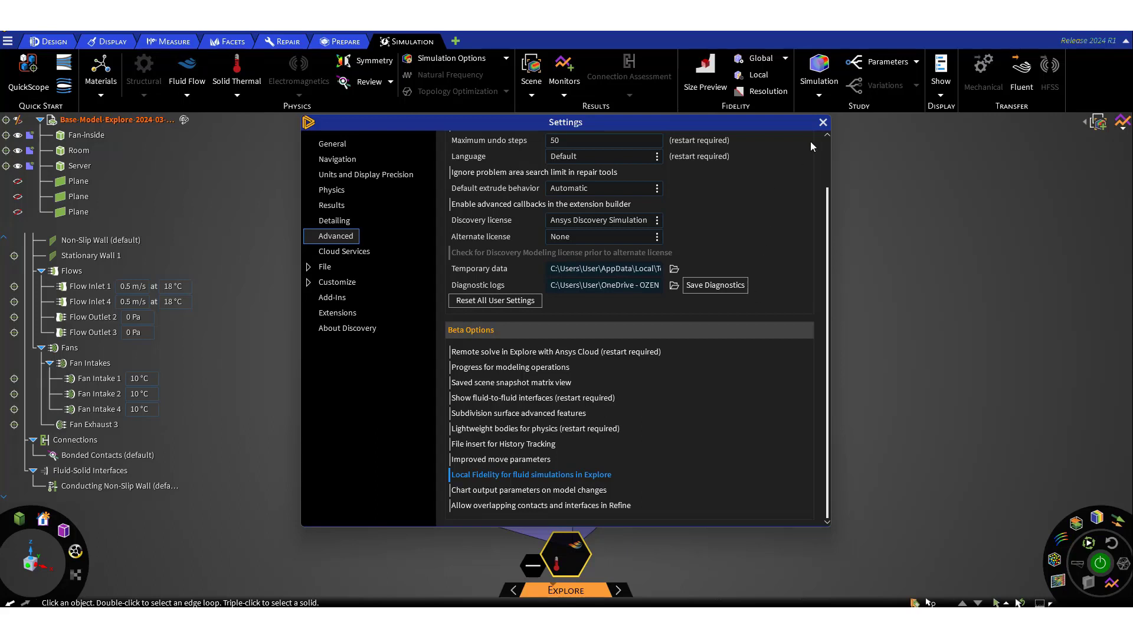
pyautogui.click(823, 122)
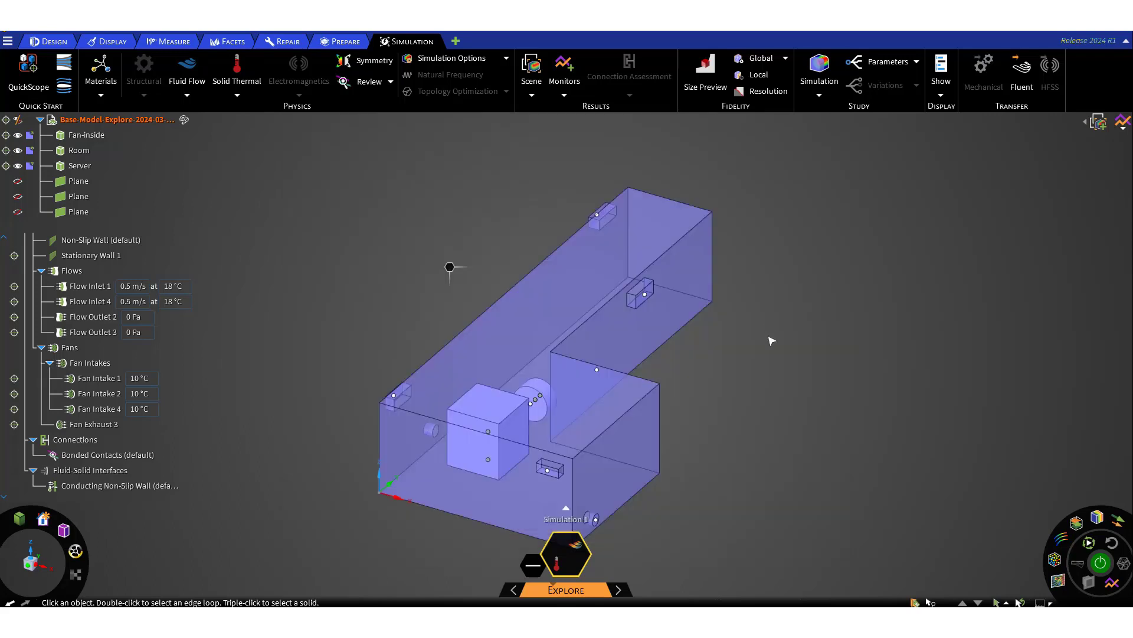
pyautogui.click(760, 75)
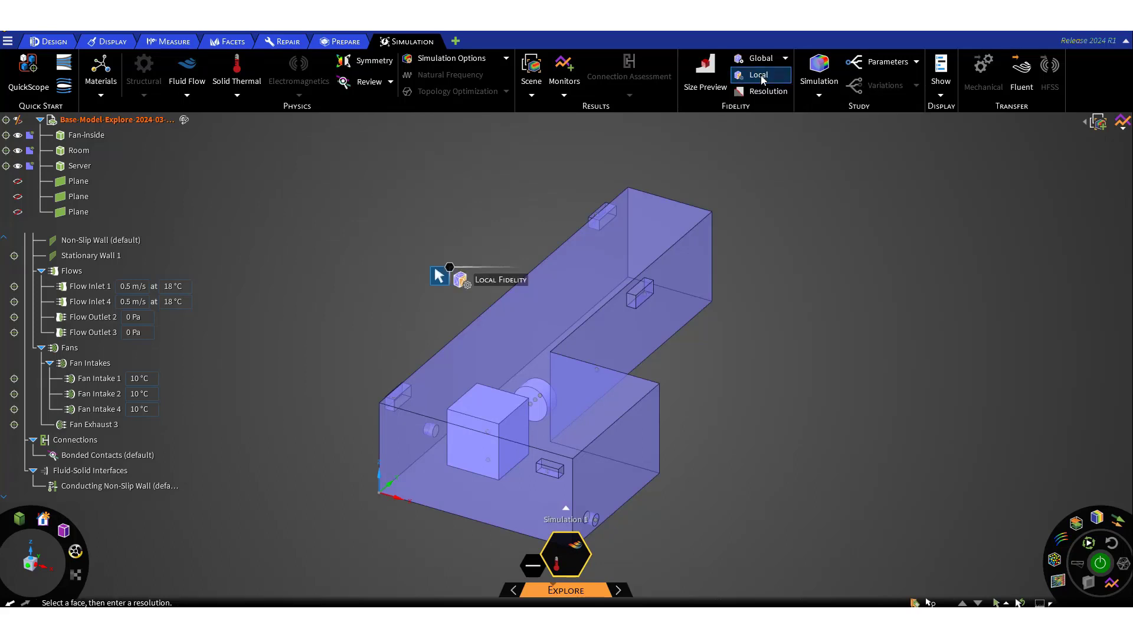
pyautogui.click(602, 295)
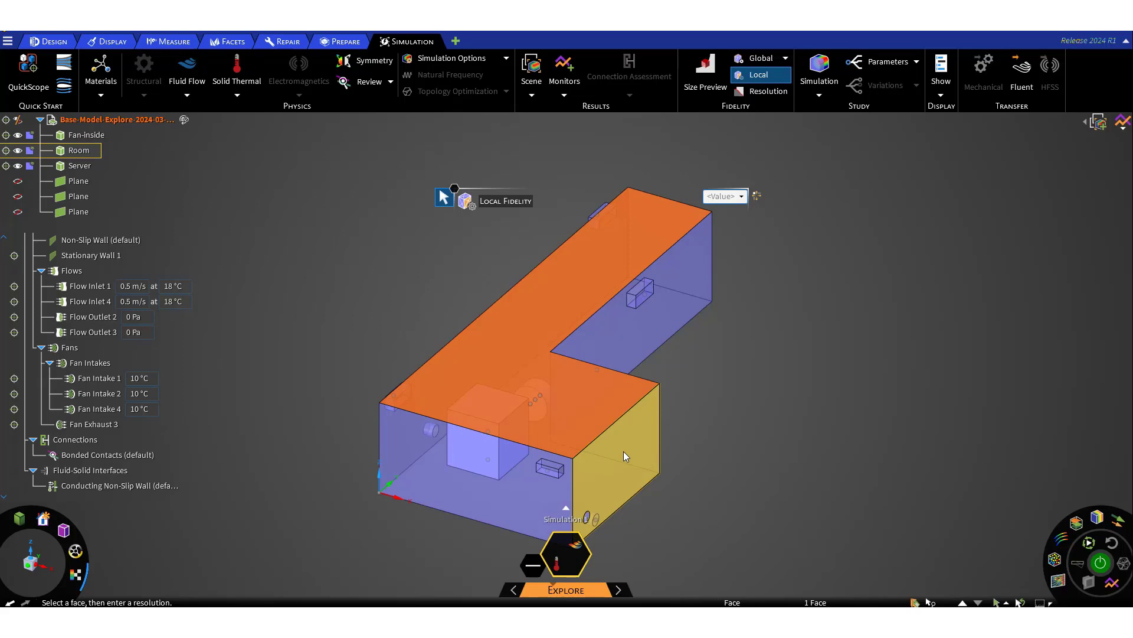
pyautogui.click(732, 384)
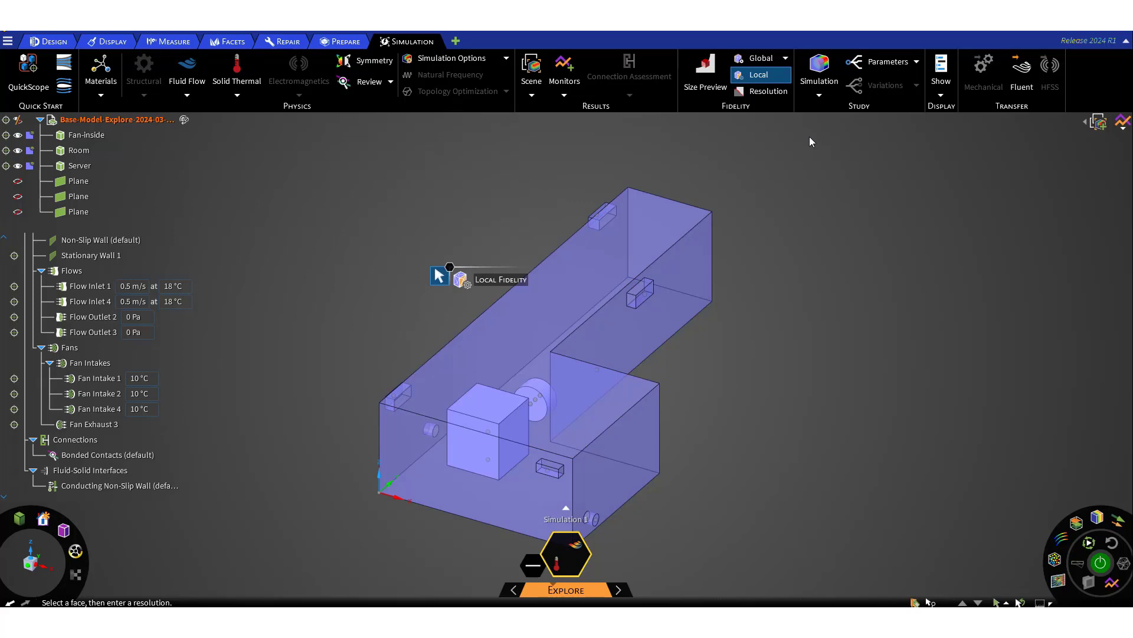
pyautogui.press('Escape')
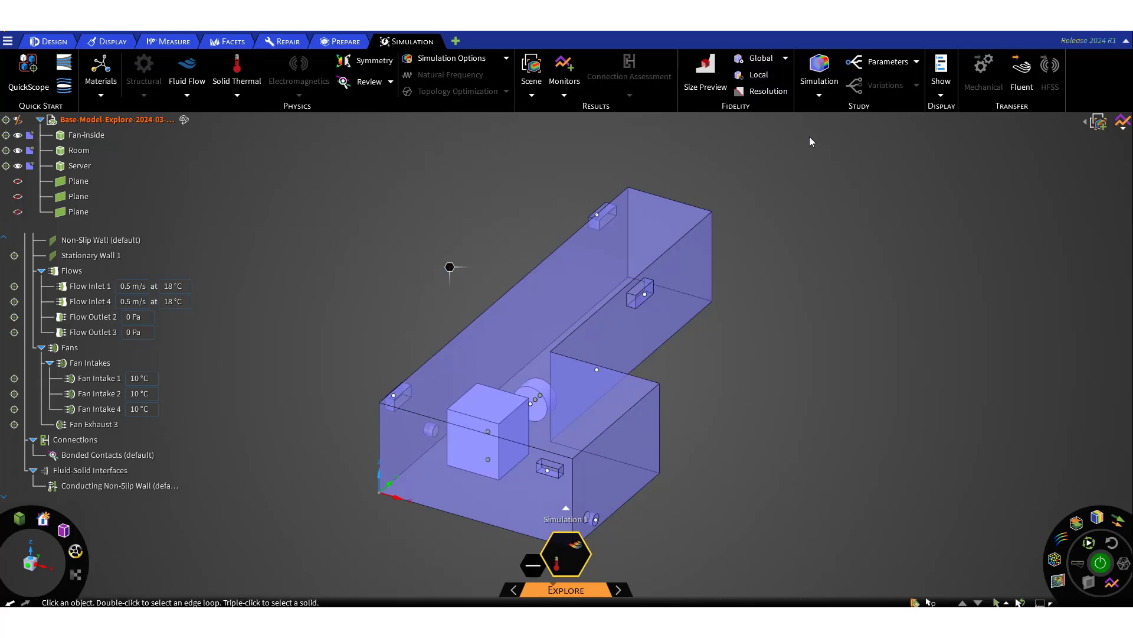